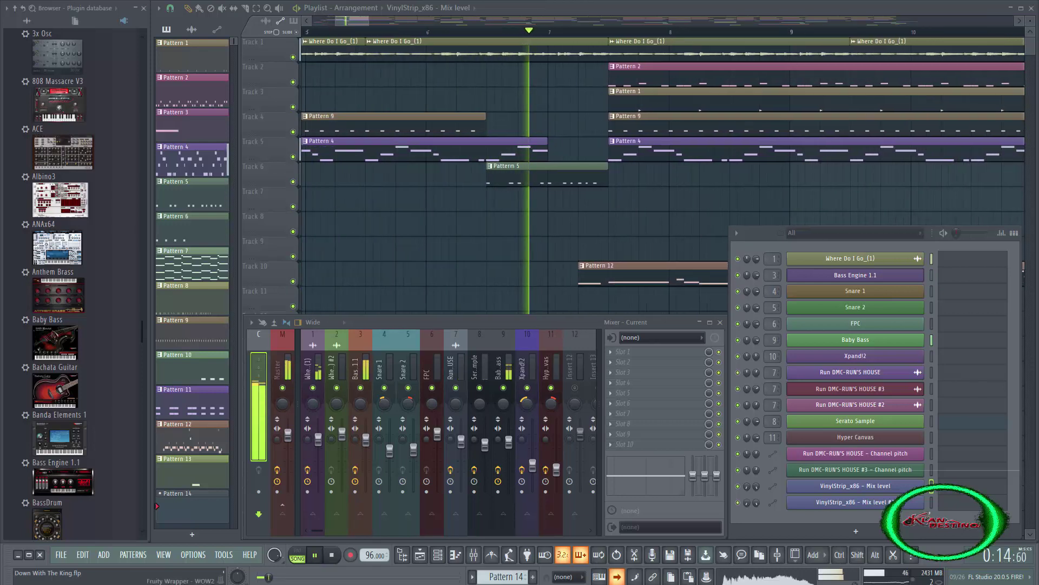
# View the Bass Engine 1.1 instrument, followed by the Supercharger GT effect on the Where Do I Go mixer track, closing each.
pyautogui.click(855, 275)
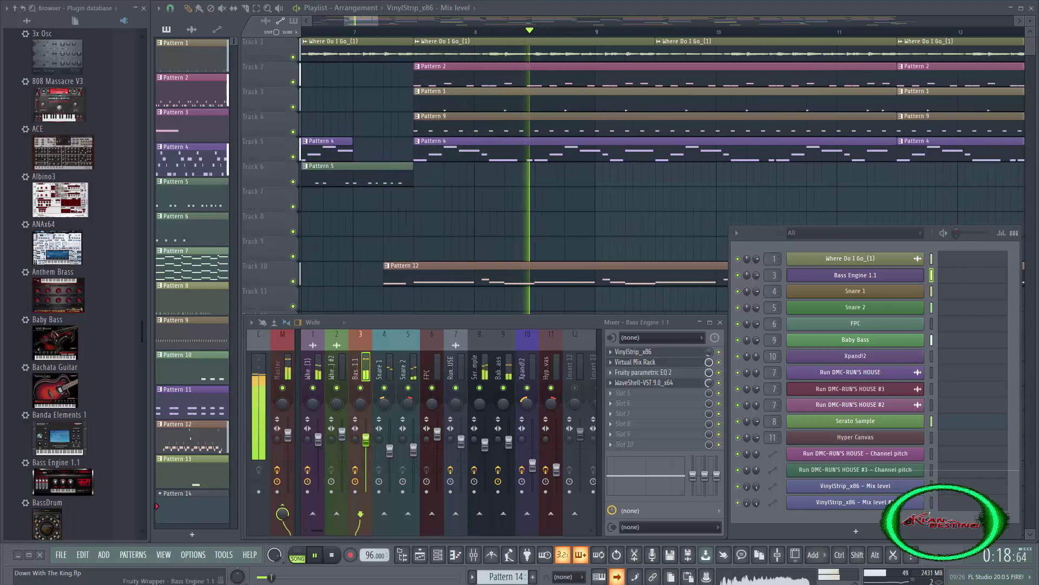
pyautogui.moveTo(333, 89); pyautogui.dragTo(507, 89)
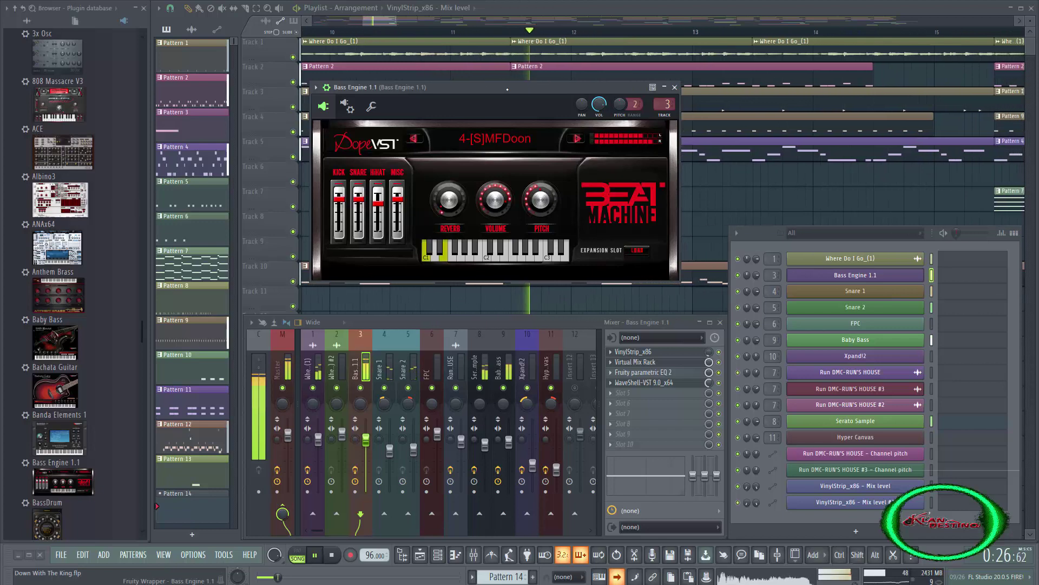
pyautogui.click(675, 88)
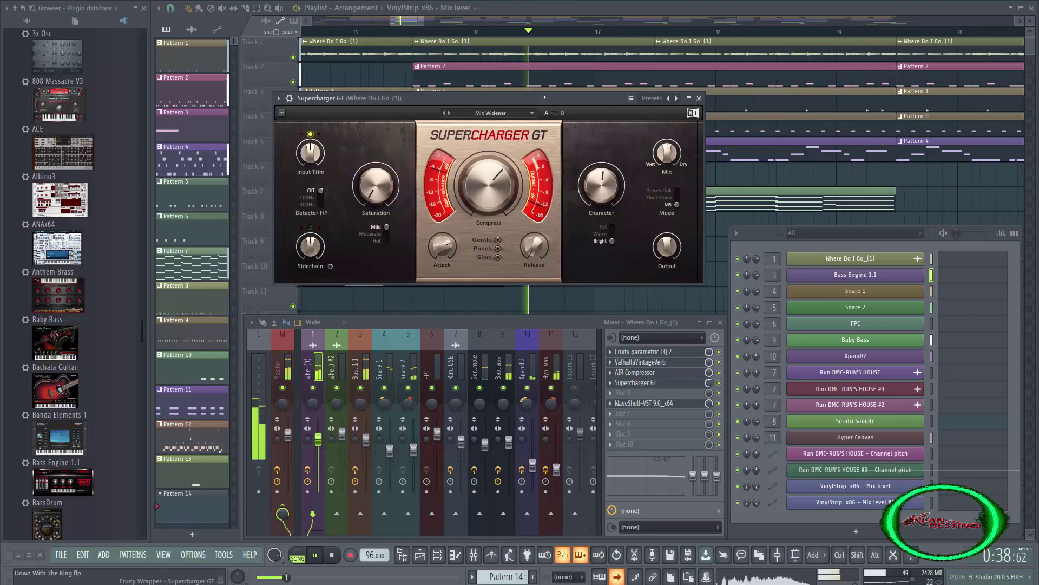
pyautogui.click(699, 98)
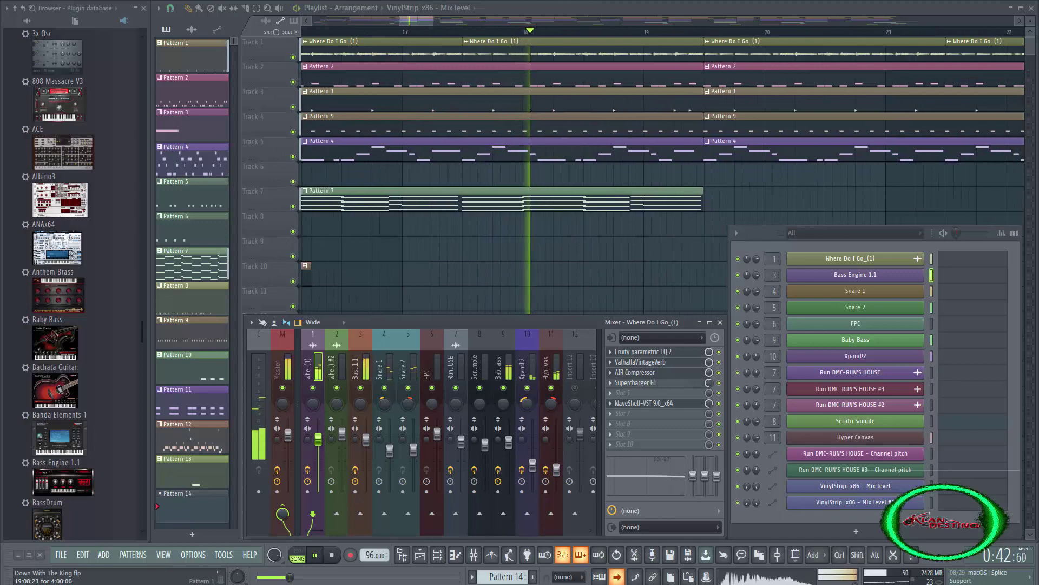
# Examine the Decapitator effect settings on the Baby Bass mixer track and close the plugin window.
pyautogui.click(503, 368)
pyautogui.click(630, 351)
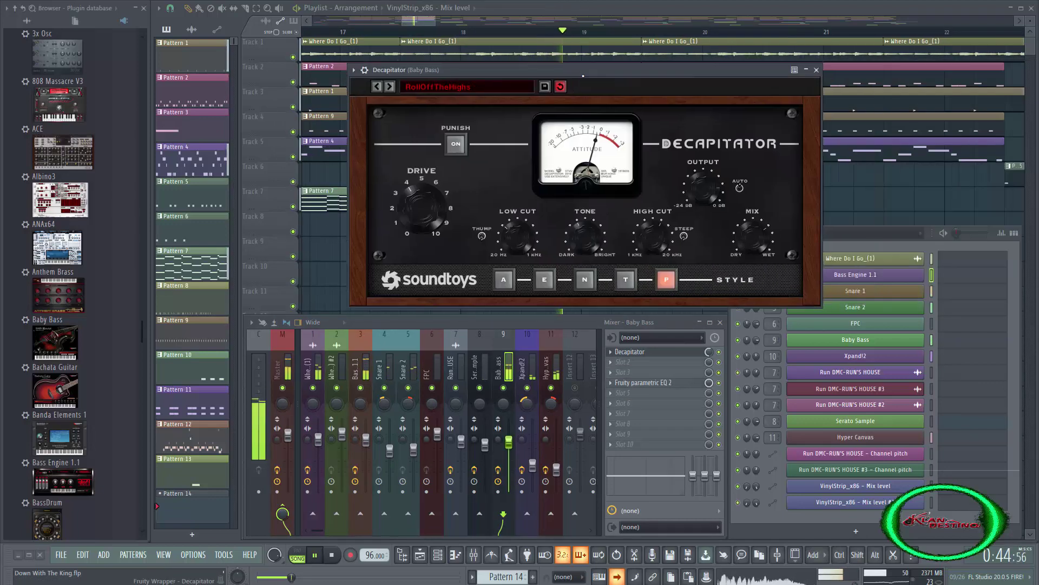
pyautogui.moveTo(582, 57); pyautogui.dragTo(466, 65)
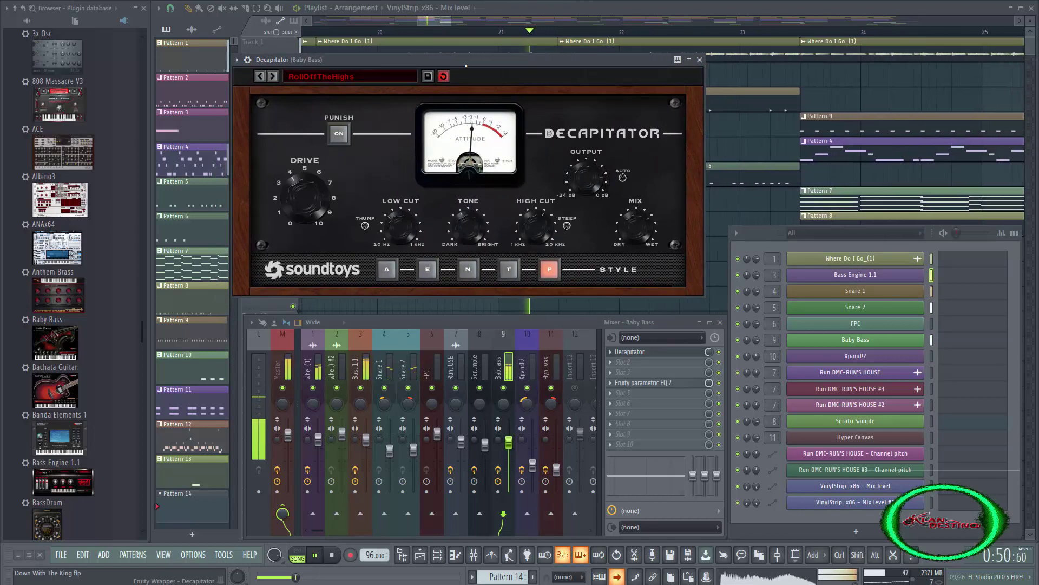
pyautogui.click(699, 60)
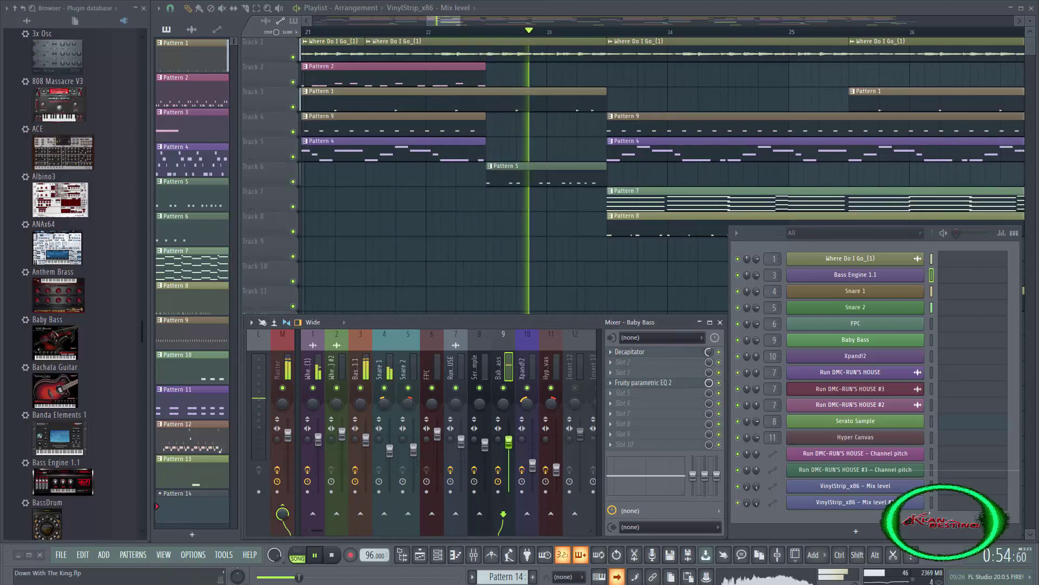
# Examine the Fruity Delay 3 settings on the Serato Sample mixer track and close the plugin window.
pyautogui.click(479, 368)
pyautogui.click(633, 413)
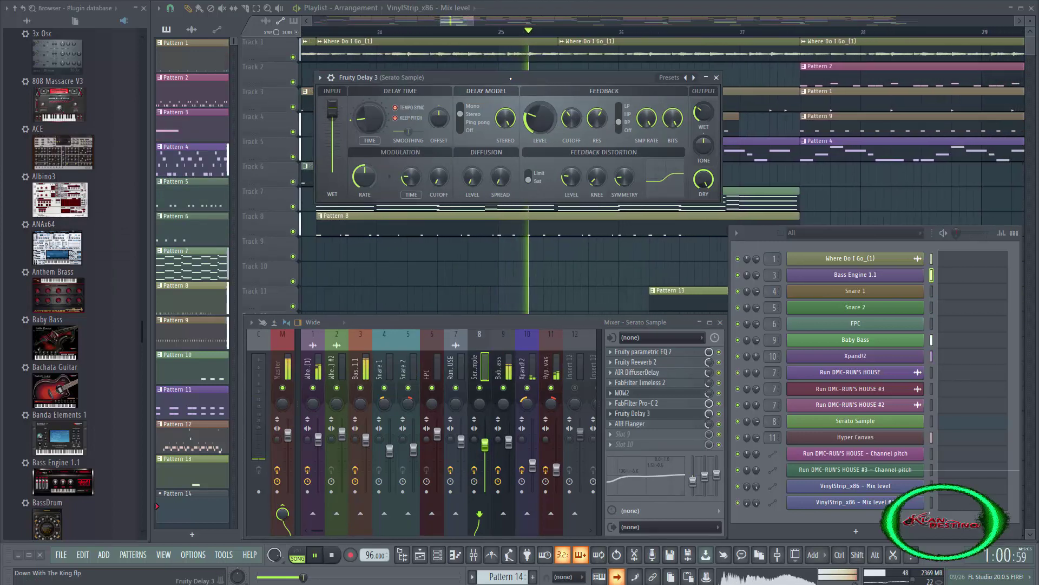
pyautogui.click(717, 77)
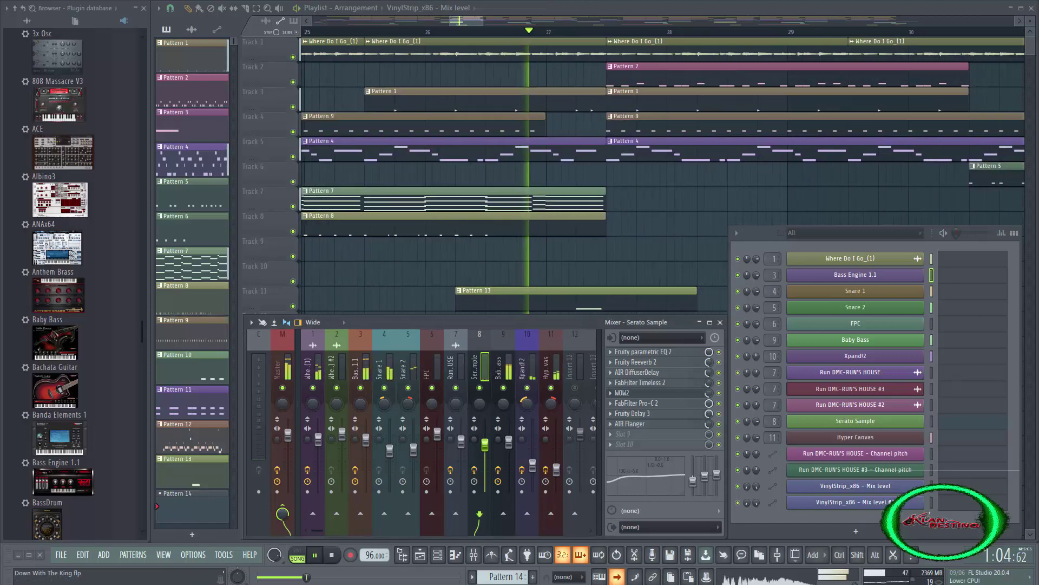
# Examine the FabFilter Timeless 2 delay on the Run DMC-RUN'S HOUSE mixer track and close its window.
pyautogui.click(456, 368)
pyautogui.click(639, 382)
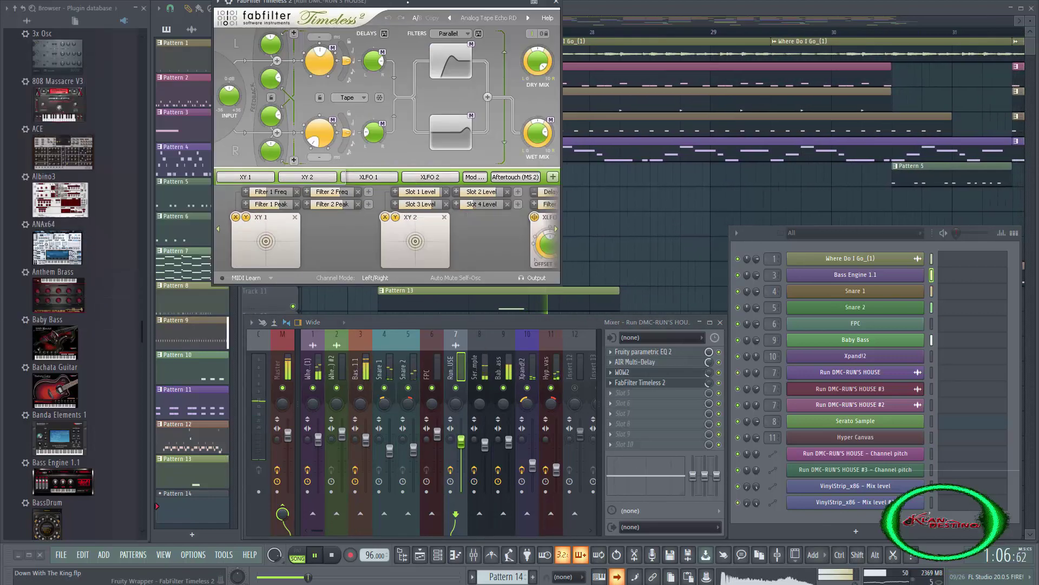
pyautogui.moveTo(383, 5); pyautogui.dragTo(509, 26)
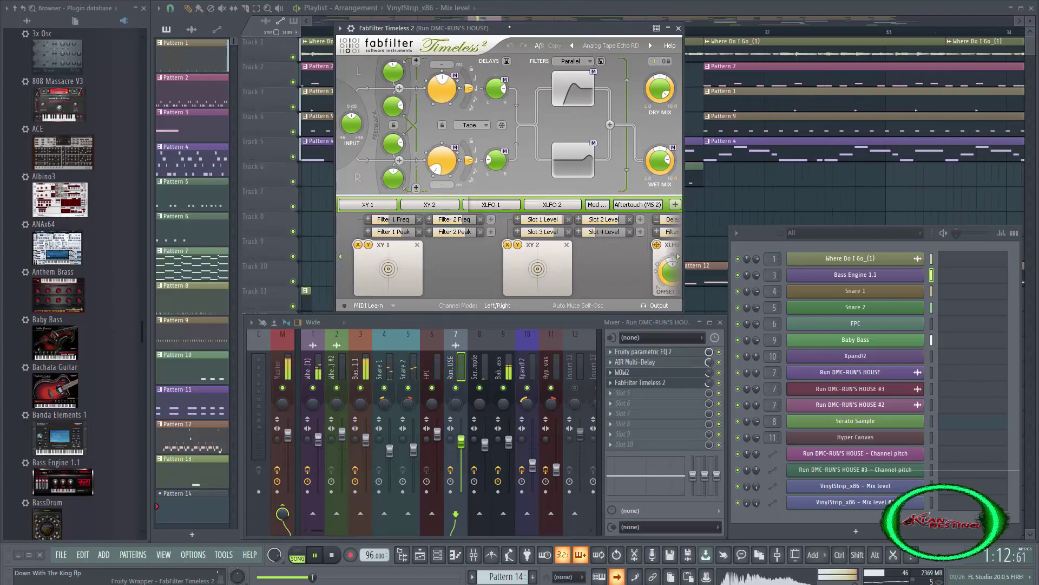
pyautogui.click(678, 28)
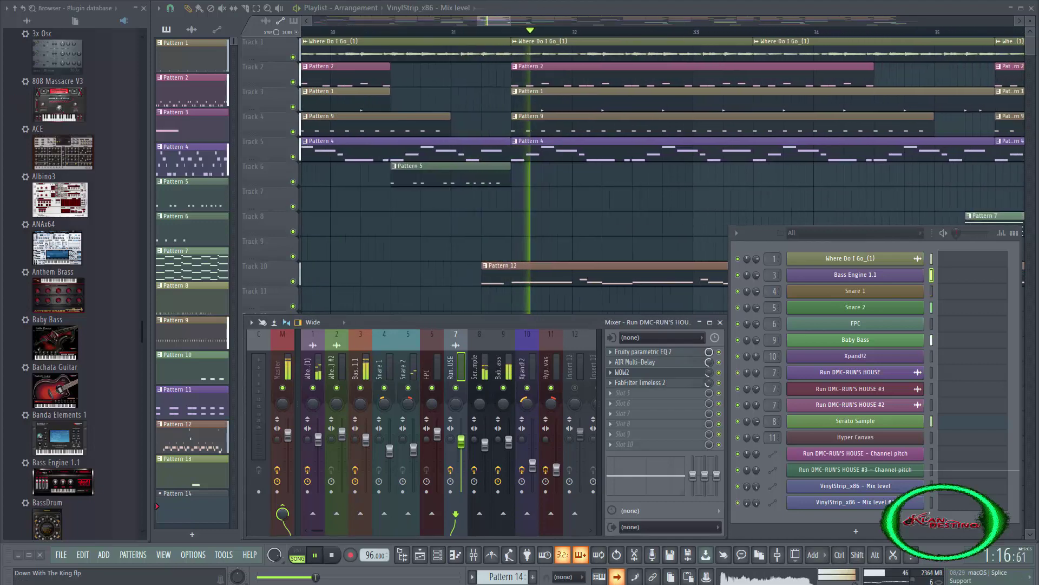
# Examine the AIR Compressor settings on the Where Do I Go mixer track and close its window.
pyautogui.click(635, 372)
pyautogui.moveTo(390, 52); pyautogui.dragTo(555, 127)
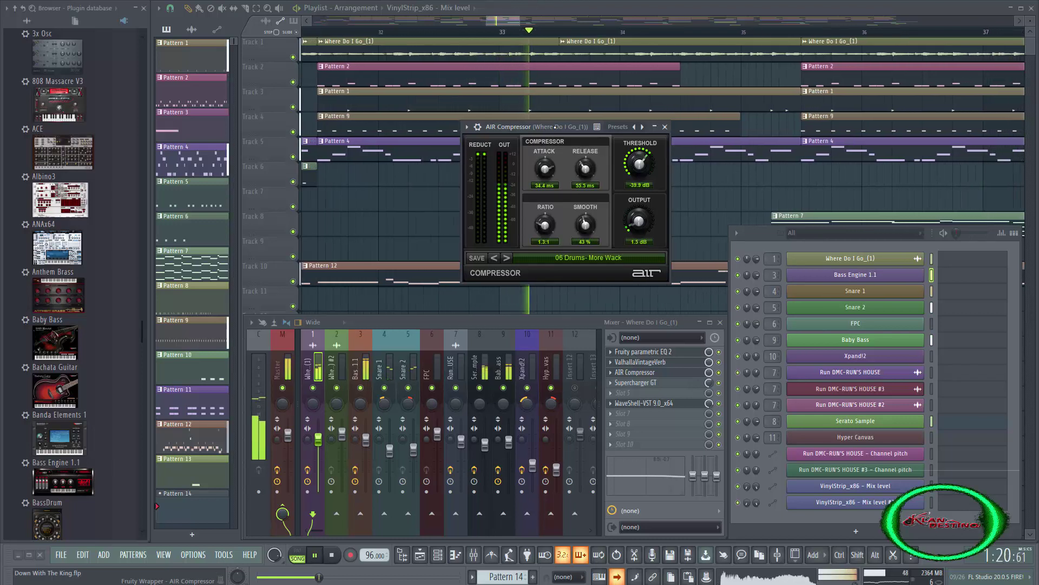
pyautogui.click(667, 129)
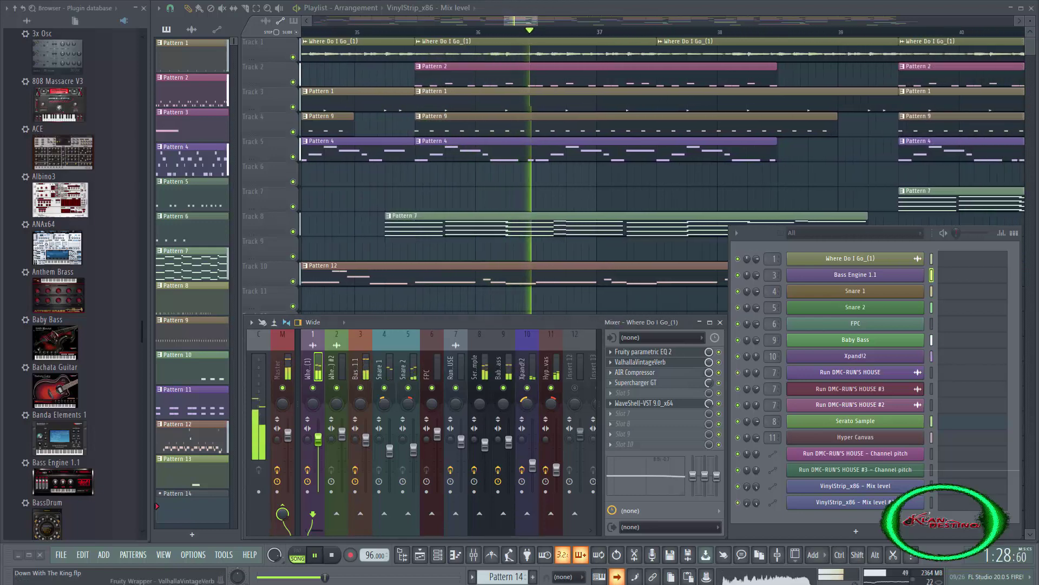
# Examine the ValhallaVintageVerb reverb settings on the Where Do I Go mixer track and close its window.
pyautogui.click(640, 362)
pyautogui.moveTo(583, 28); pyautogui.dragTo(494, 50)
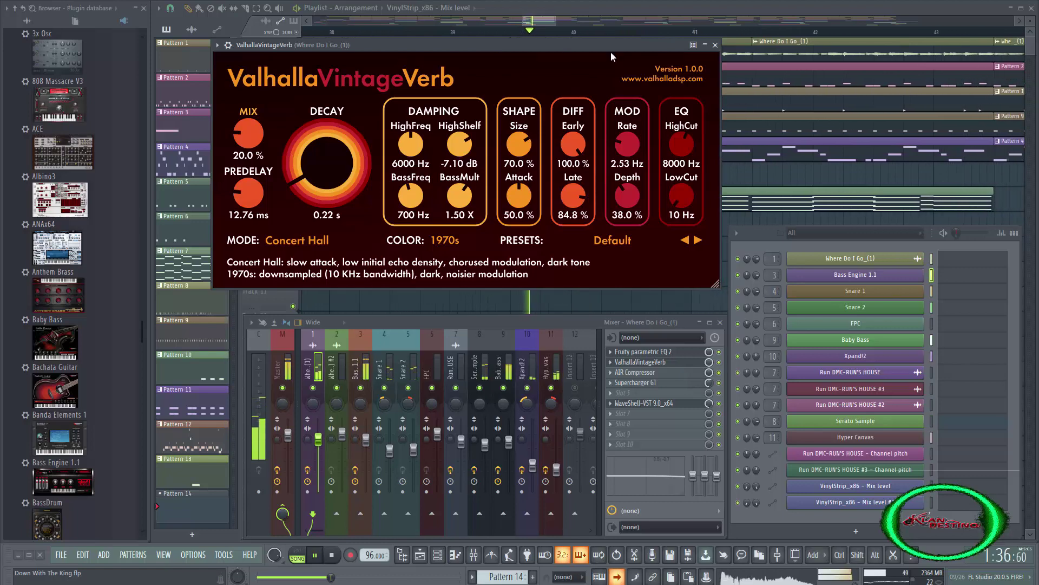
pyautogui.click(715, 45)
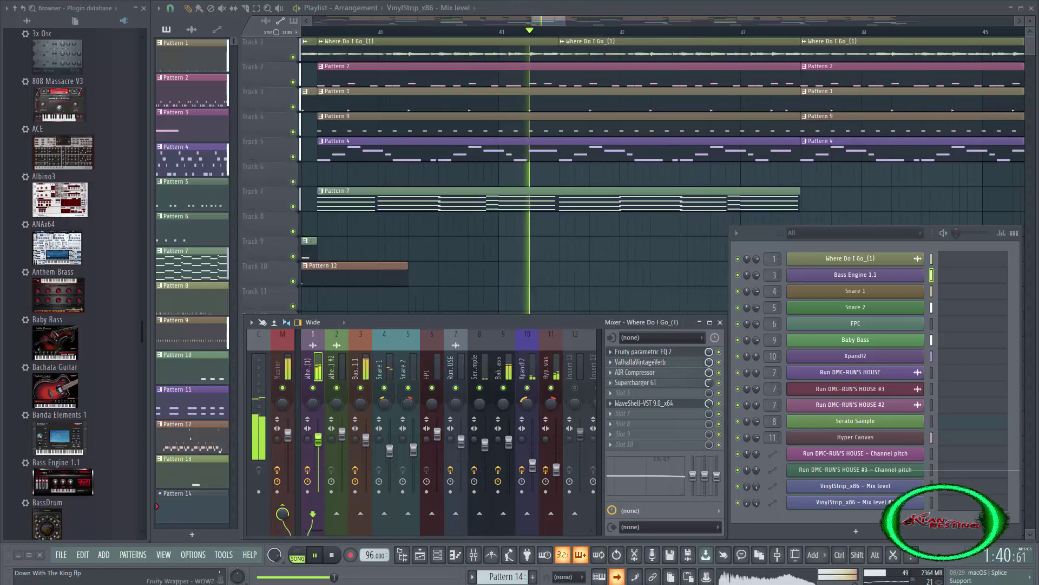
# Examine the WOW2 filter settings on the Run DMC-RUN'S HOUSE mixer track and close its window.
pyautogui.click(456, 379)
pyautogui.click(622, 372)
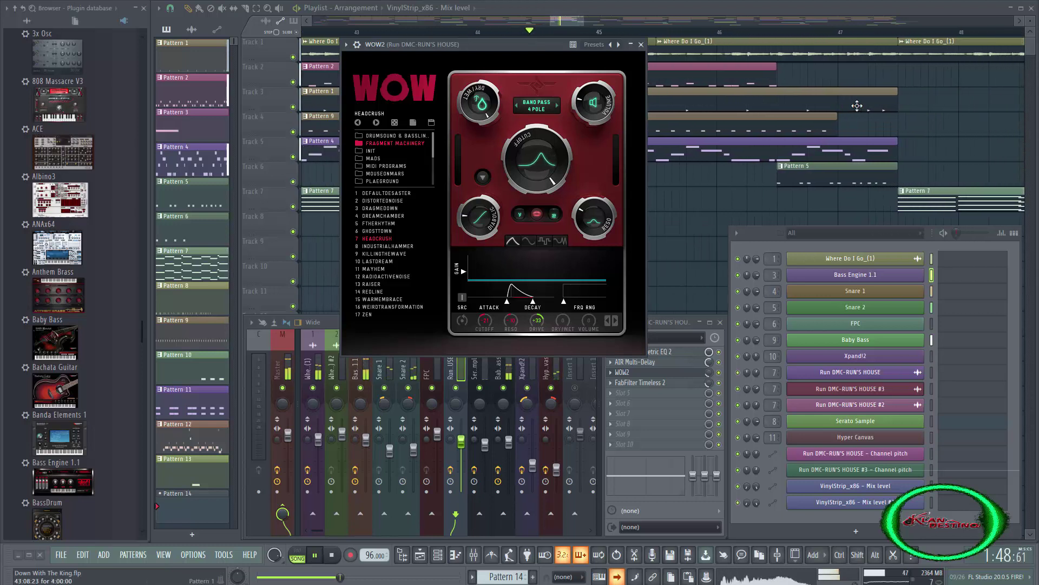
pyautogui.click(640, 45)
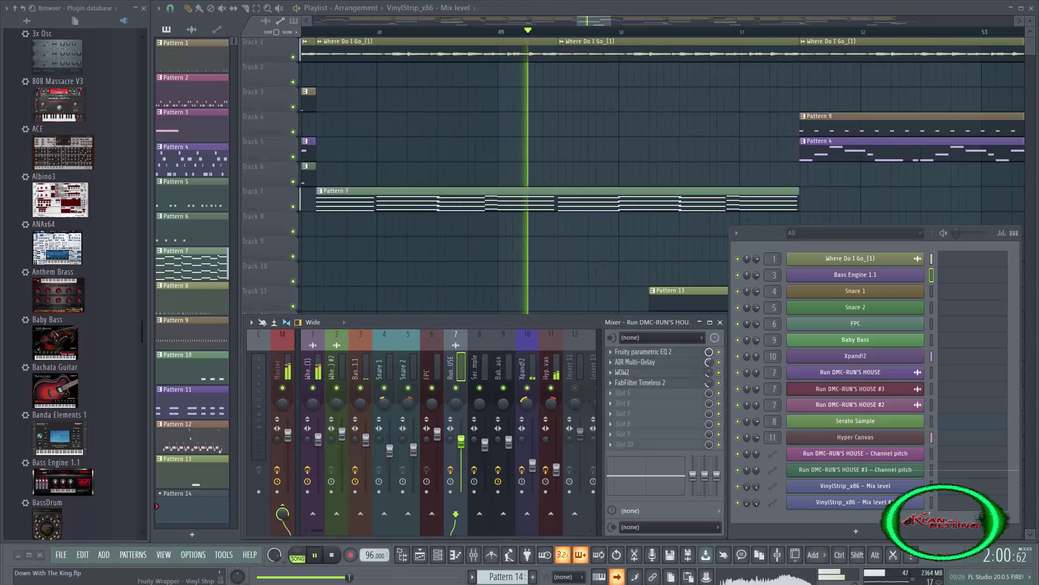
# Examine the VinylStrip and Virtual Mix Rack effects on the Bass Engine 1.1 mixer track, closing each window.
pyautogui.click(360, 379)
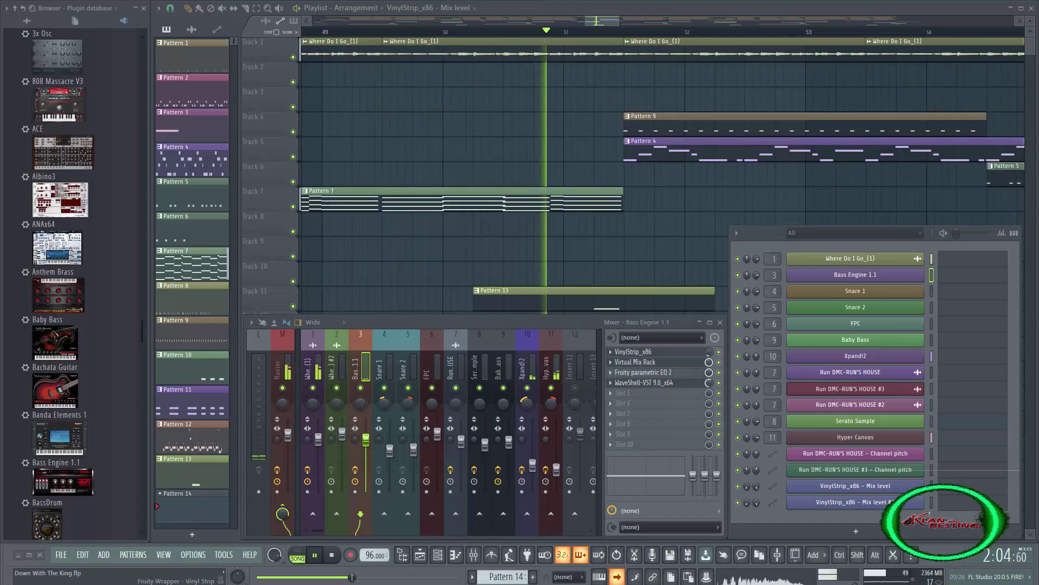
pyautogui.click(633, 351)
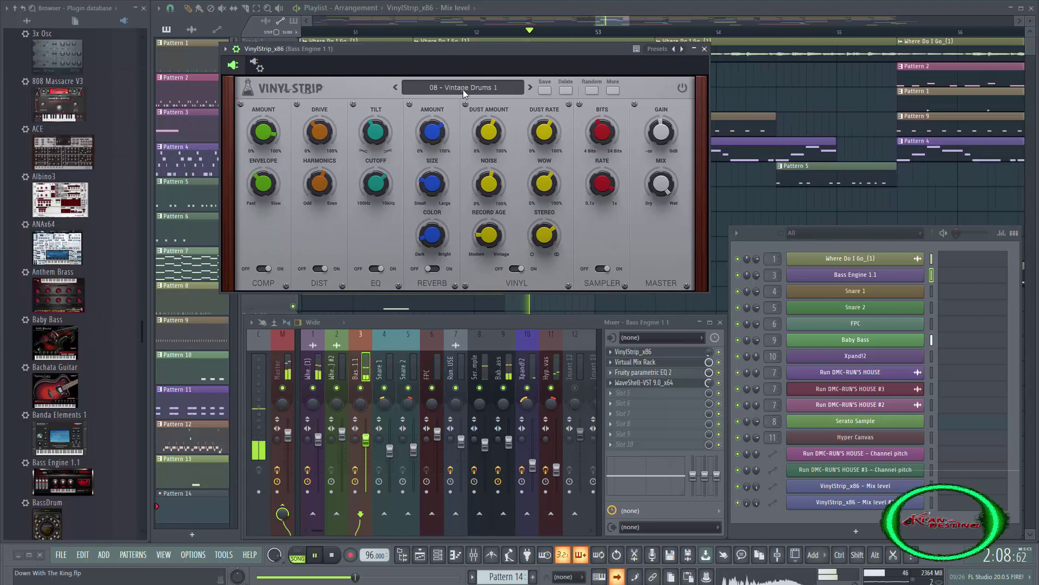
pyautogui.click(704, 48)
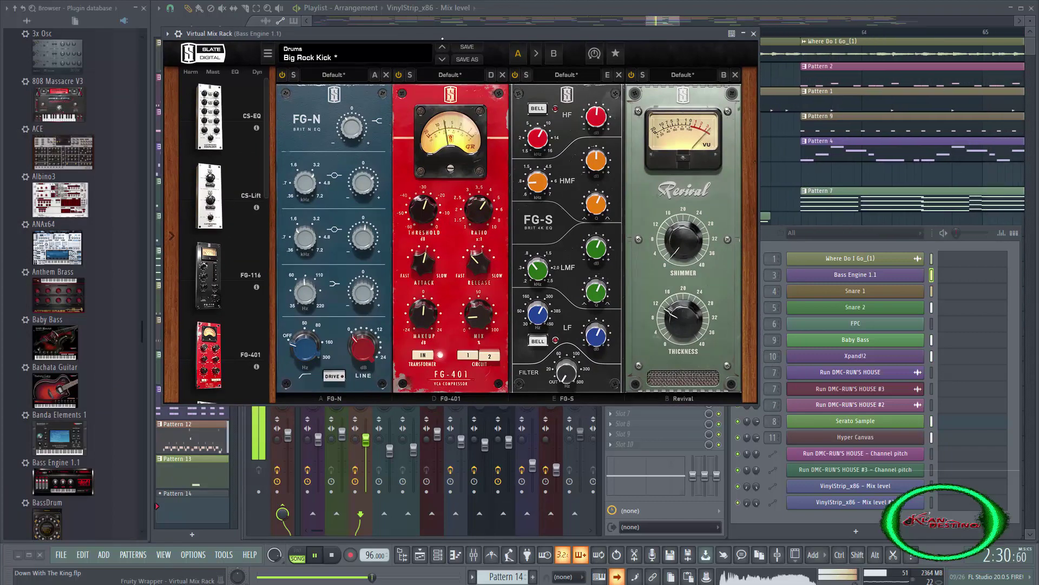
pyautogui.click(754, 34)
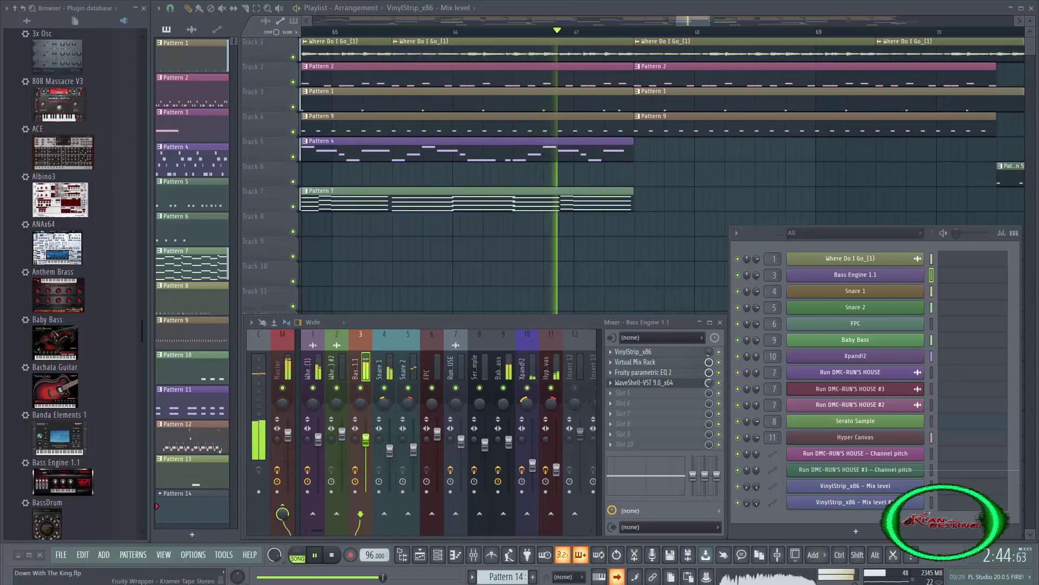
# Show the Kramer Master Tape effect of the Bass Engine 1.1 track and the Bass Engine 1.1 instrument side by side.
pyautogui.moveTo(1029, 83); pyautogui.dragTo(538, 48)
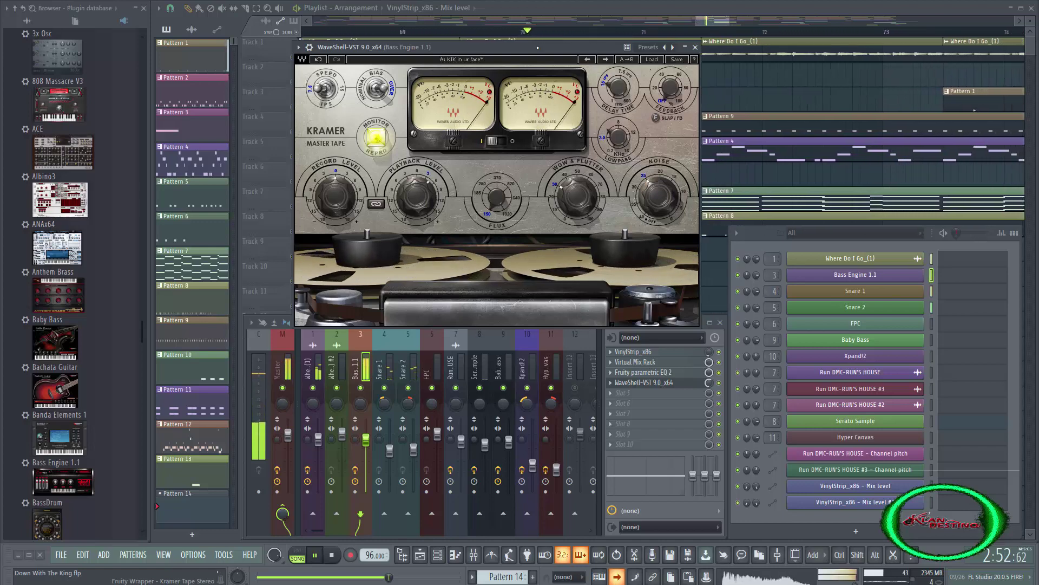
pyautogui.moveTo(538, 47); pyautogui.dragTo(490, 48)
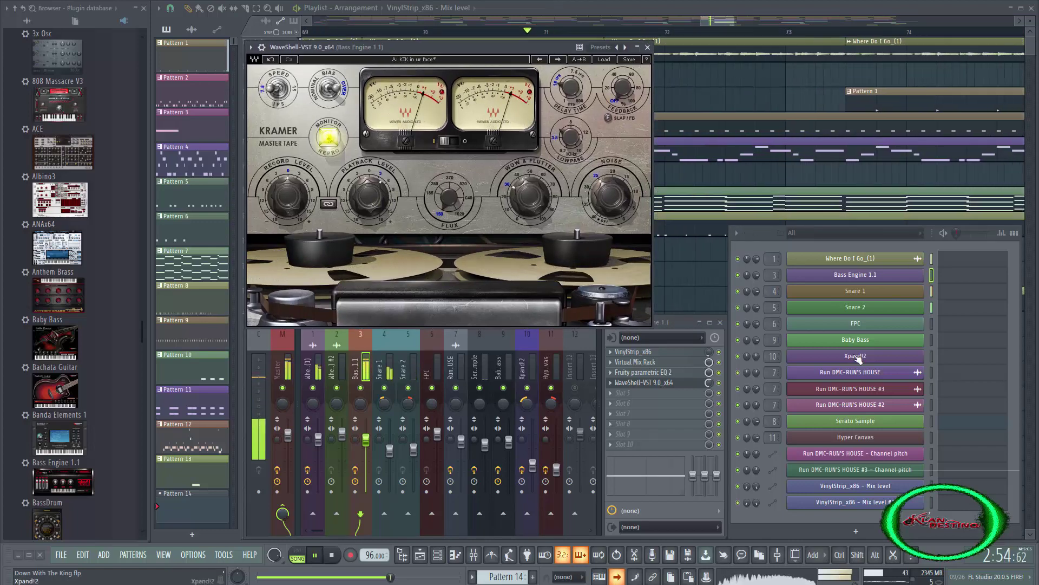
pyautogui.click(860, 276)
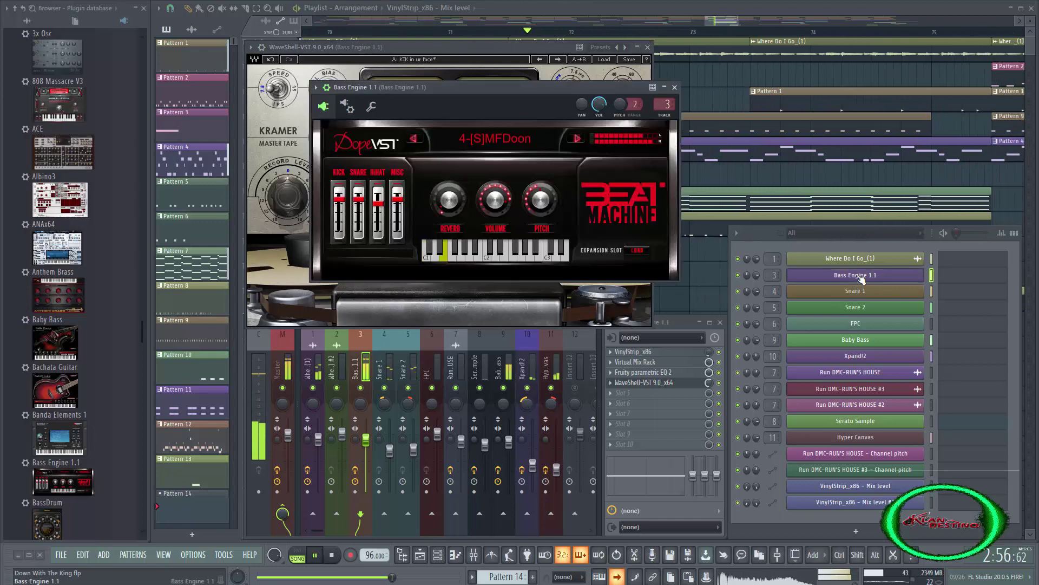
pyautogui.moveTo(535, 90); pyautogui.dragTo(880, 50)
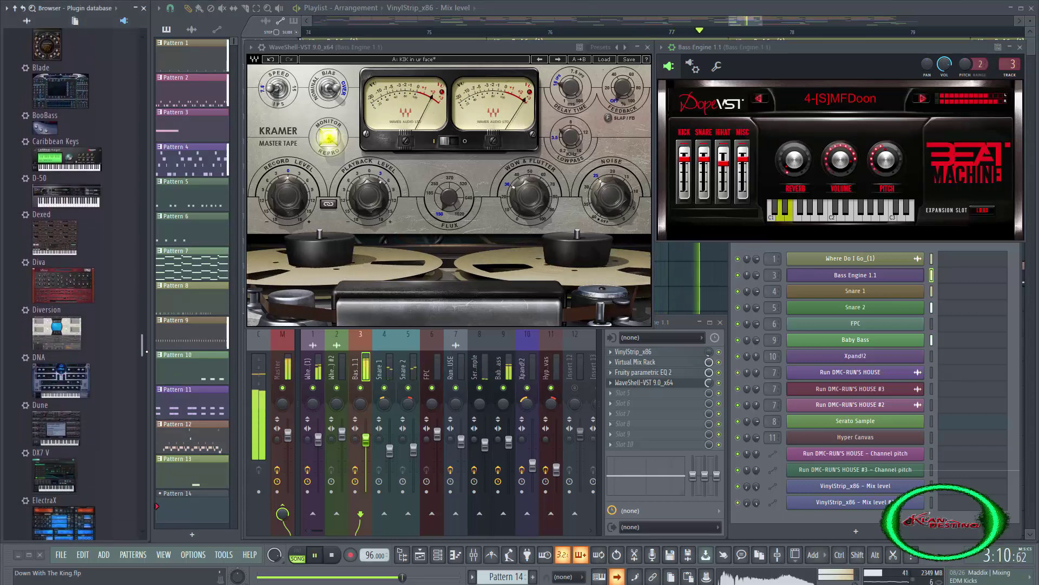
# Look through the instrument plugins in the browser's plugin database, down to the entries around Trap Boom and Woofer.
pyautogui.scroll(-4, 146, 353)
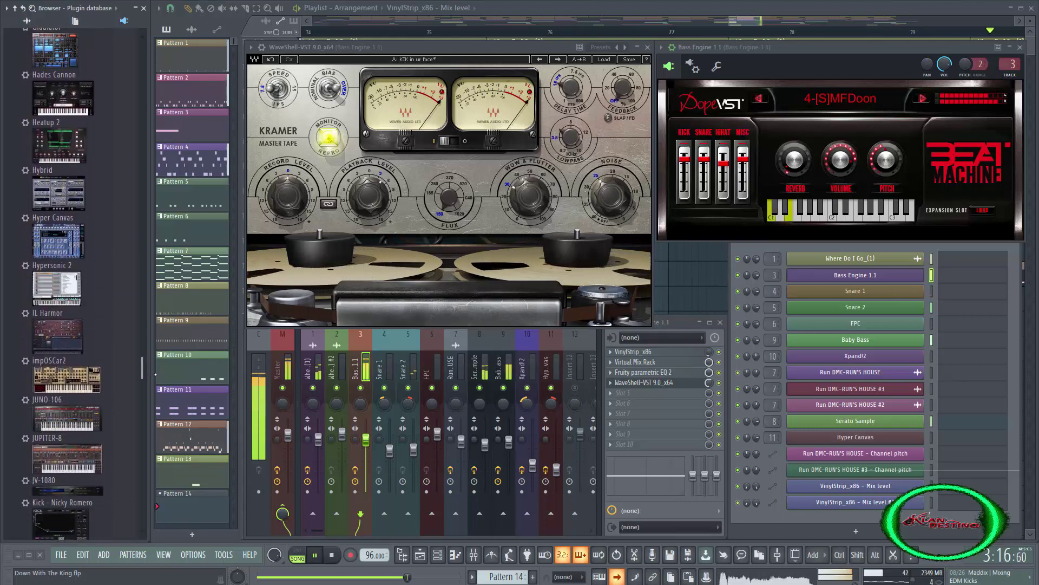
pyautogui.scroll(-2, 71, 281)
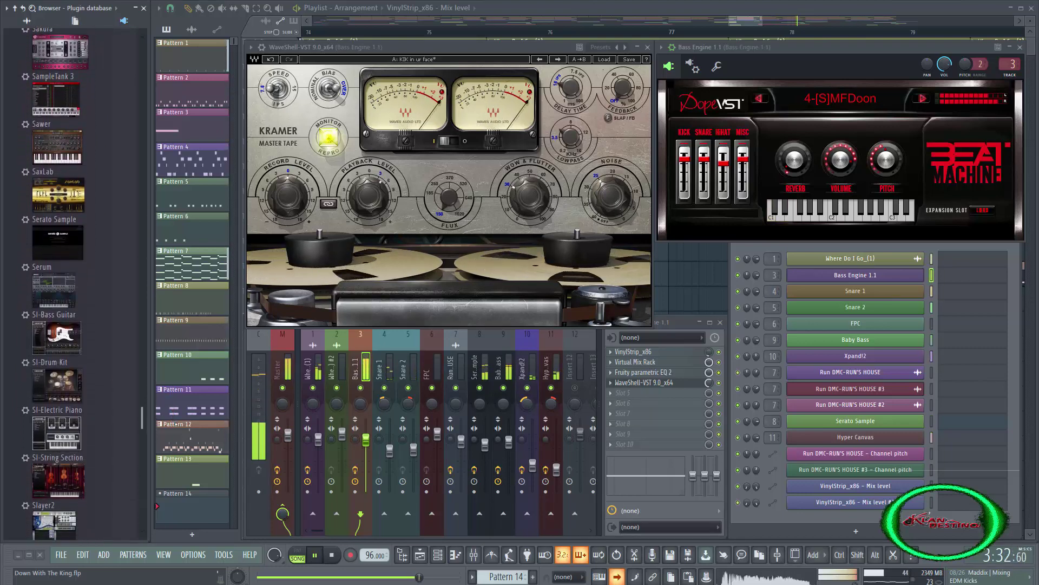
pyautogui.scroll(-5, 70, 281)
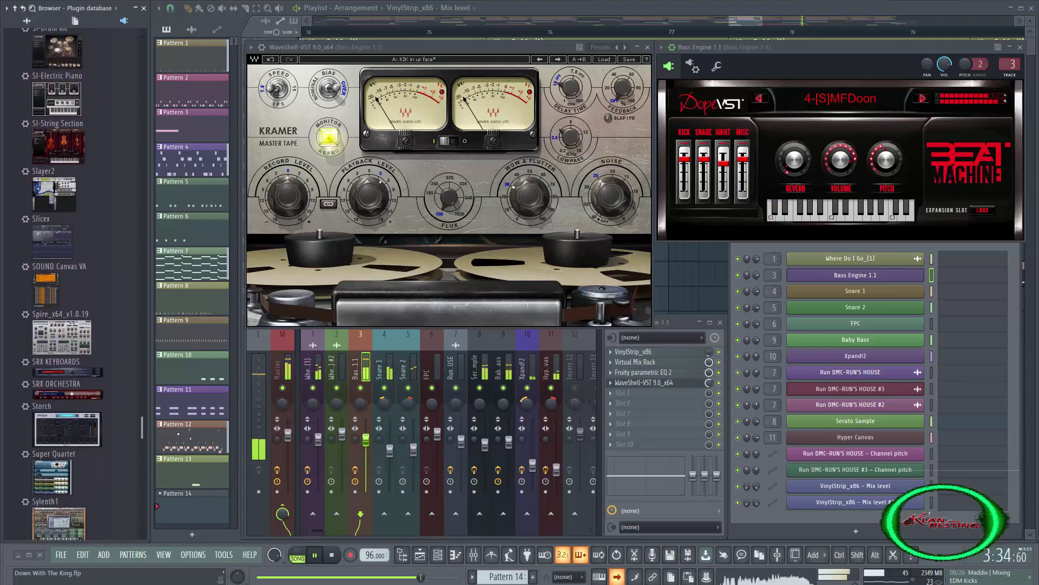
pyautogui.scroll(-5, 70, 281)
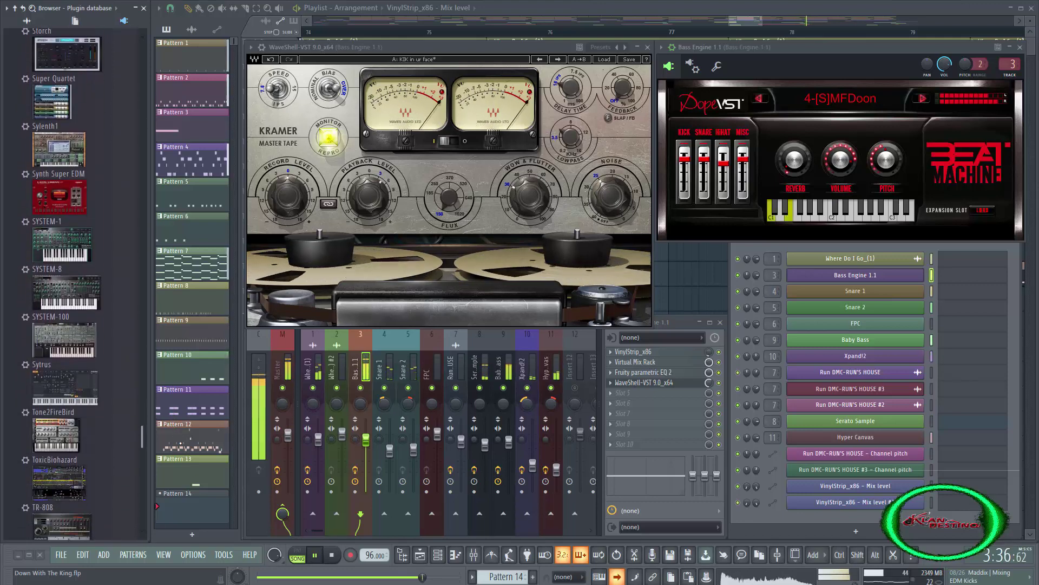
pyautogui.scroll(-3, 70, 281)
pyautogui.scroll(-10, 71, 281)
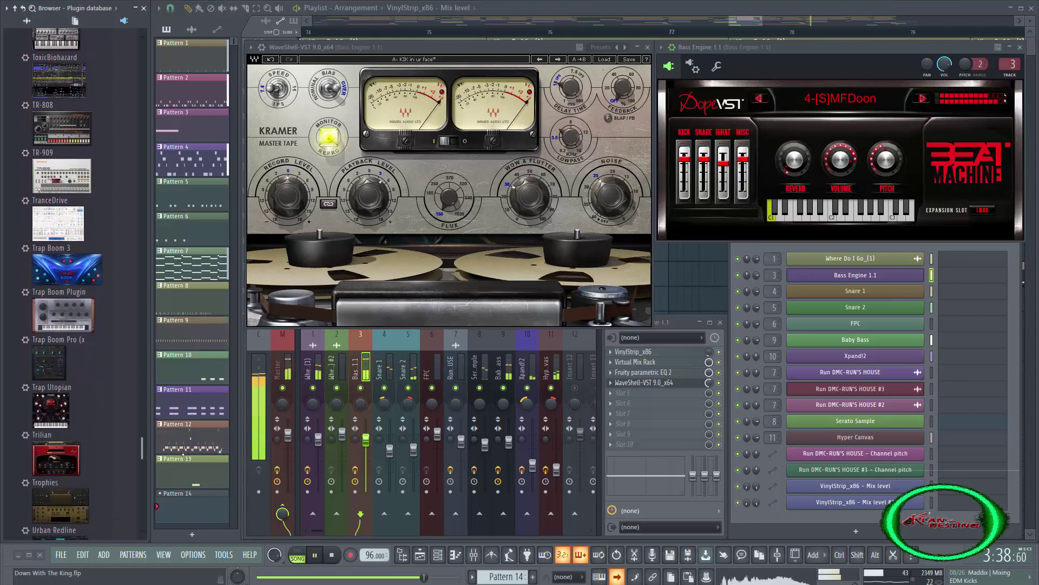
pyautogui.scroll(4, 71, 281)
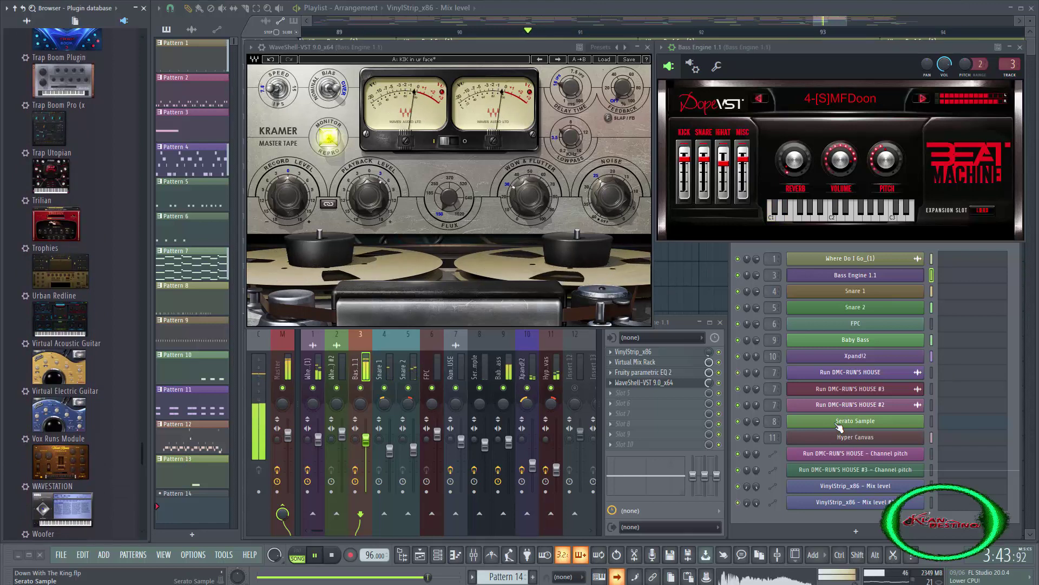
# Open the Serato Sample instrument and move its window clear of the channel rack.
pyautogui.click(839, 423)
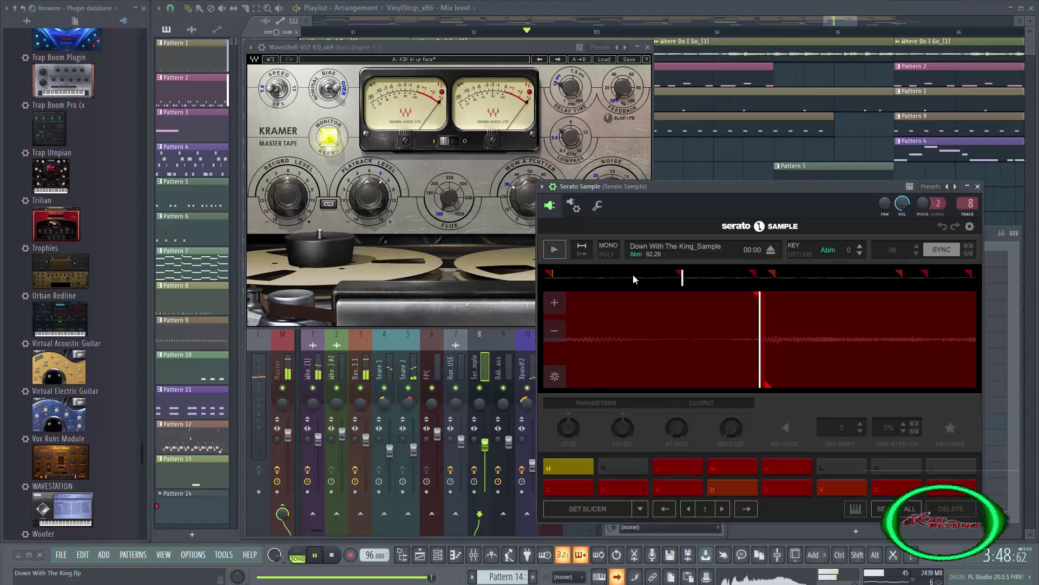
pyautogui.press('F6')
pyautogui.moveTo(742, 186); pyautogui.dragTo(354, 208)
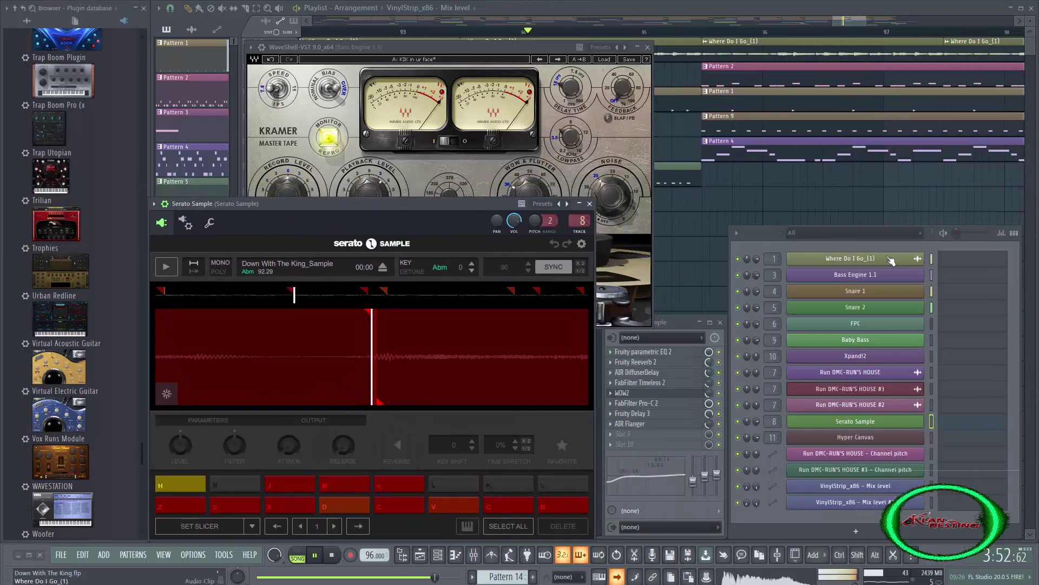
# Bring the Bass Engine 1.1 and Kramer Master Tape windows to the front and stop the song's playback.
pyautogui.click(896, 276)
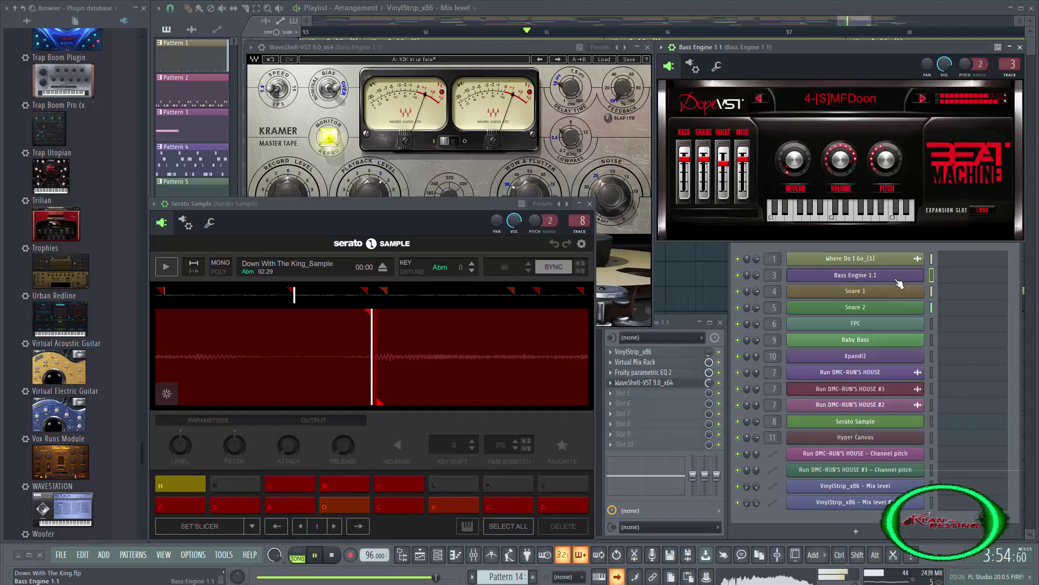
pyautogui.click(565, 133)
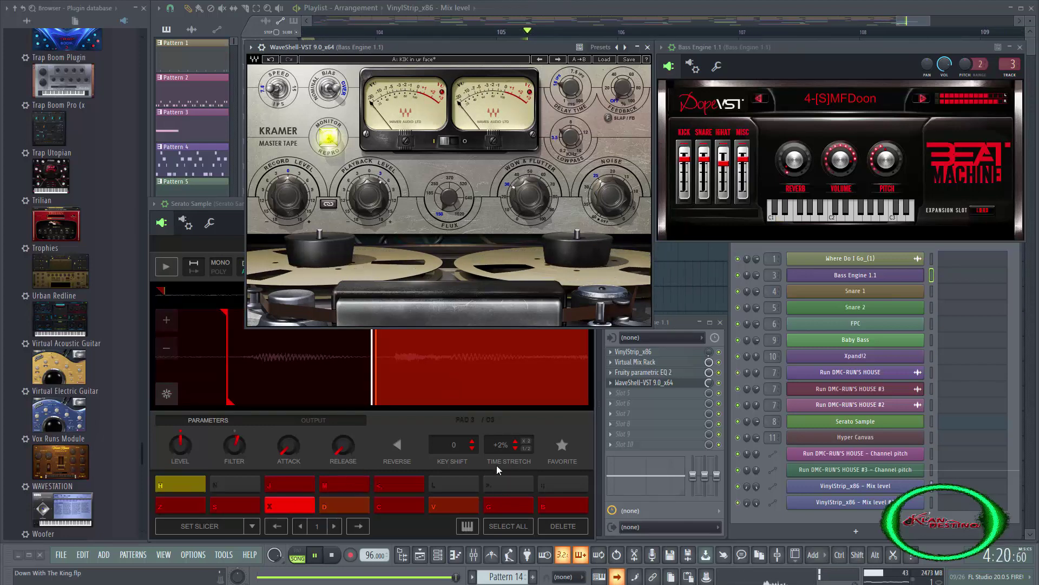
pyautogui.click(332, 555)
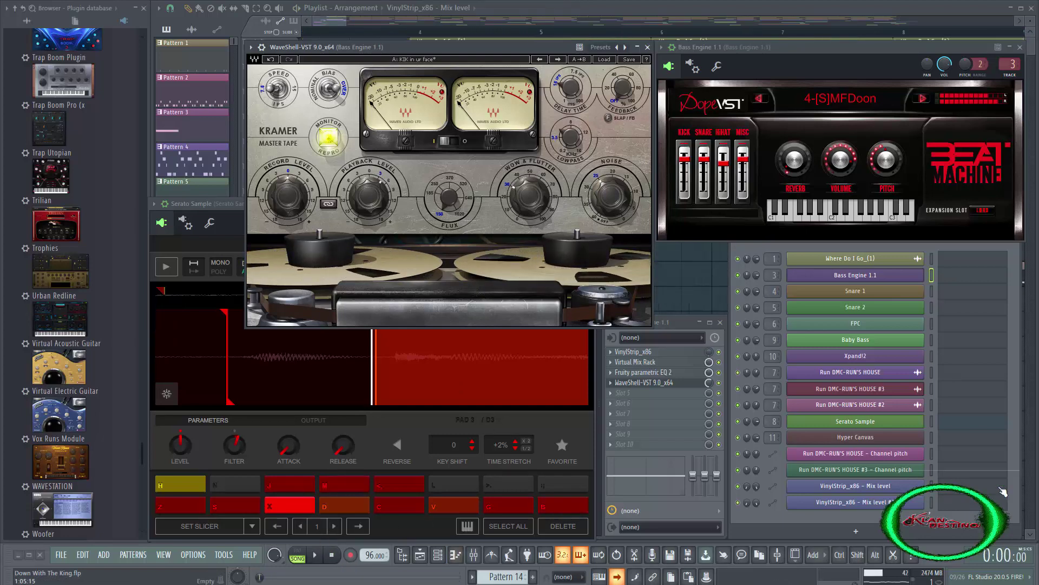